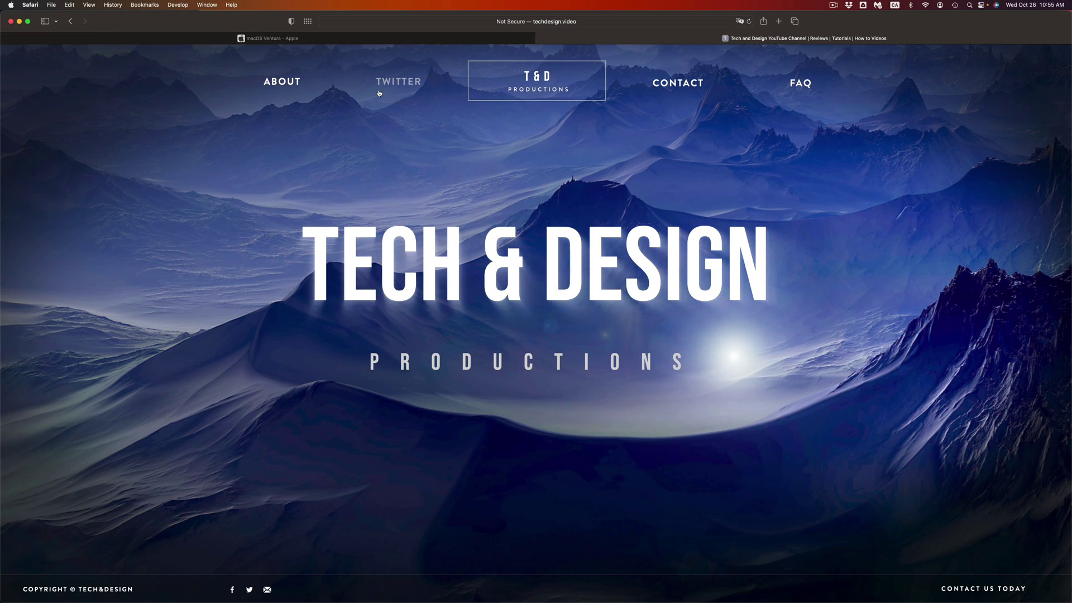
- Switch to the macOS Ventura page showing the 'See if your Mac can run macOS Ventura' list
{"action": "left_click", "coordinate": [293, 39]}
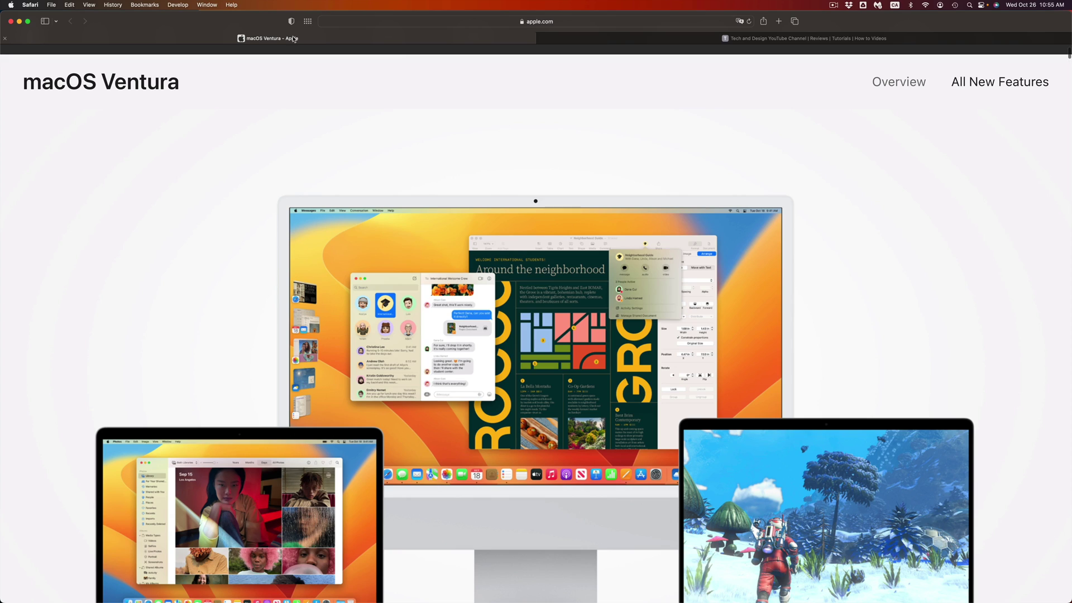
{"action": "scroll", "coordinate": [673, 396], "scroll_direction": "down", "scroll_amount": 1}
{"action": "scroll", "coordinate": [674, 396], "scroll_direction": "down", "scroll_amount": 5}
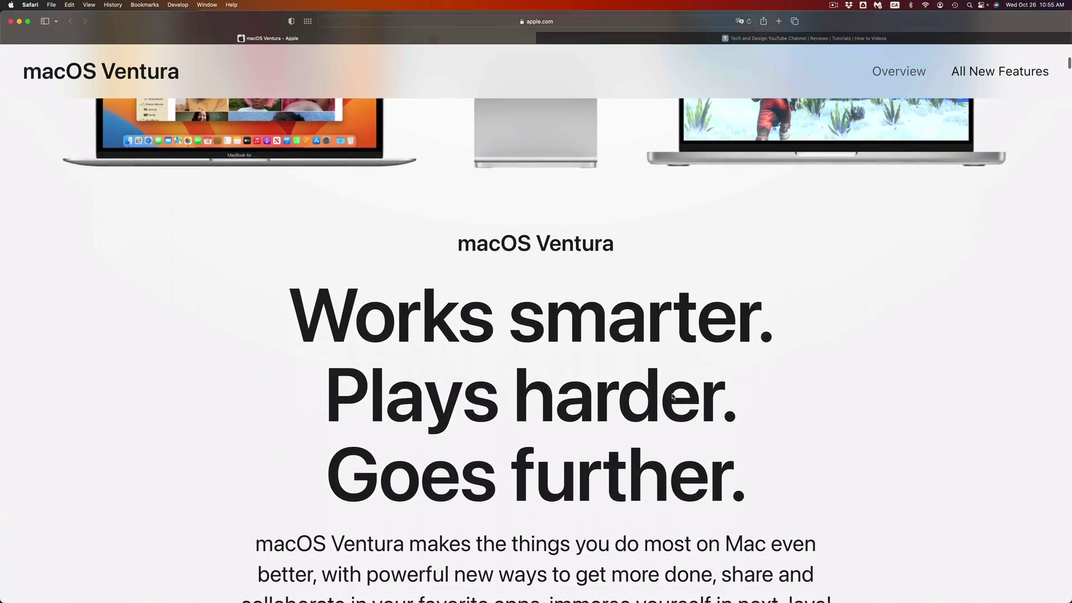
{"action": "scroll", "coordinate": [673, 396], "scroll_direction": "down", "scroll_amount": 5}
{"action": "scroll", "coordinate": [674, 396], "scroll_direction": "down", "scroll_amount": 5}
{"action": "scroll", "coordinate": [672, 392], "scroll_direction": "down", "scroll_amount": 5}
{"action": "scroll", "coordinate": [672, 393], "scroll_direction": "down", "scroll_amount": 5}
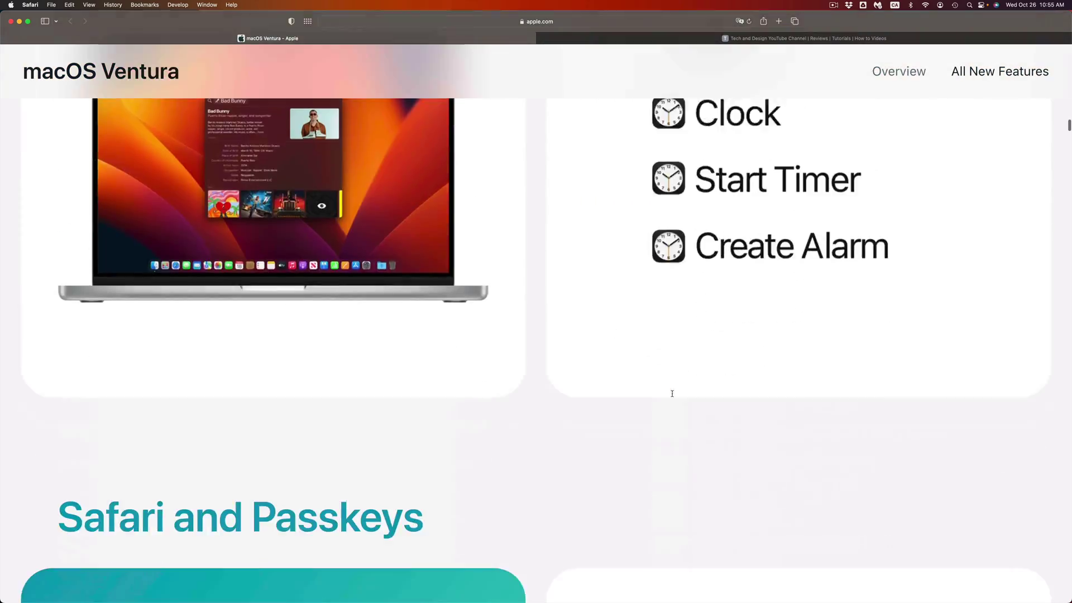
{"action": "scroll", "coordinate": [671, 392], "scroll_direction": "down", "scroll_amount": 5}
{"action": "scroll", "coordinate": [671, 393], "scroll_direction": "down", "scroll_amount": 5}
{"action": "scroll", "coordinate": [672, 392], "scroll_direction": "down", "scroll_amount": 5}
{"action": "scroll", "coordinate": [671, 393], "scroll_direction": "down", "scroll_amount": 5}
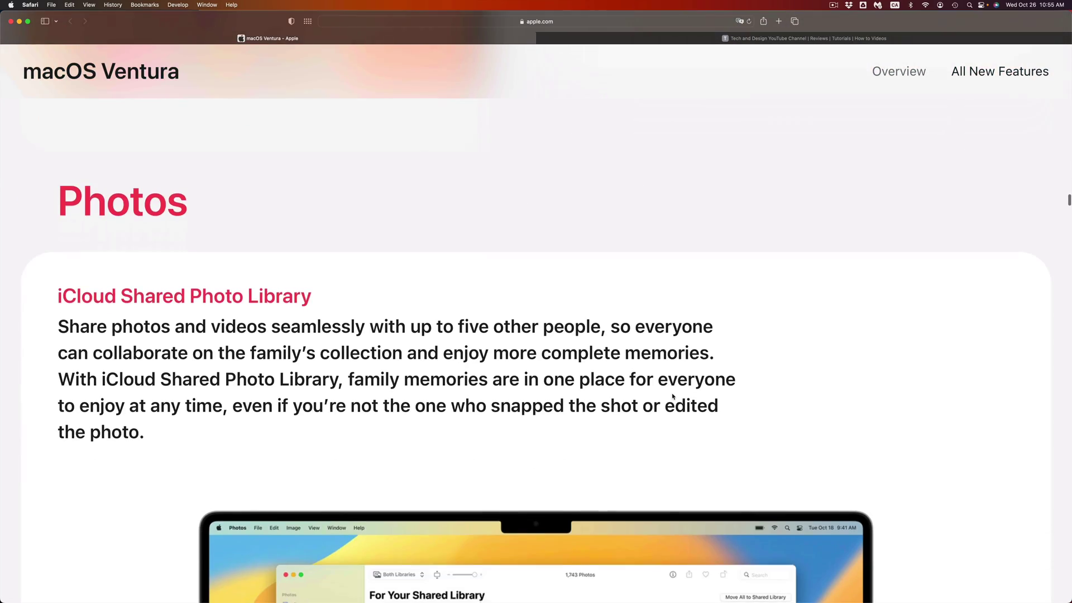
{"action": "scroll", "coordinate": [672, 393], "scroll_direction": "down", "scroll_amount": 5}
{"action": "scroll", "coordinate": [672, 396], "scroll_direction": "down", "scroll_amount": 5}
{"action": "scroll", "coordinate": [672, 397], "scroll_direction": "down", "scroll_amount": 5}
{"action": "scroll", "coordinate": [673, 396], "scroll_direction": "down", "scroll_amount": 5}
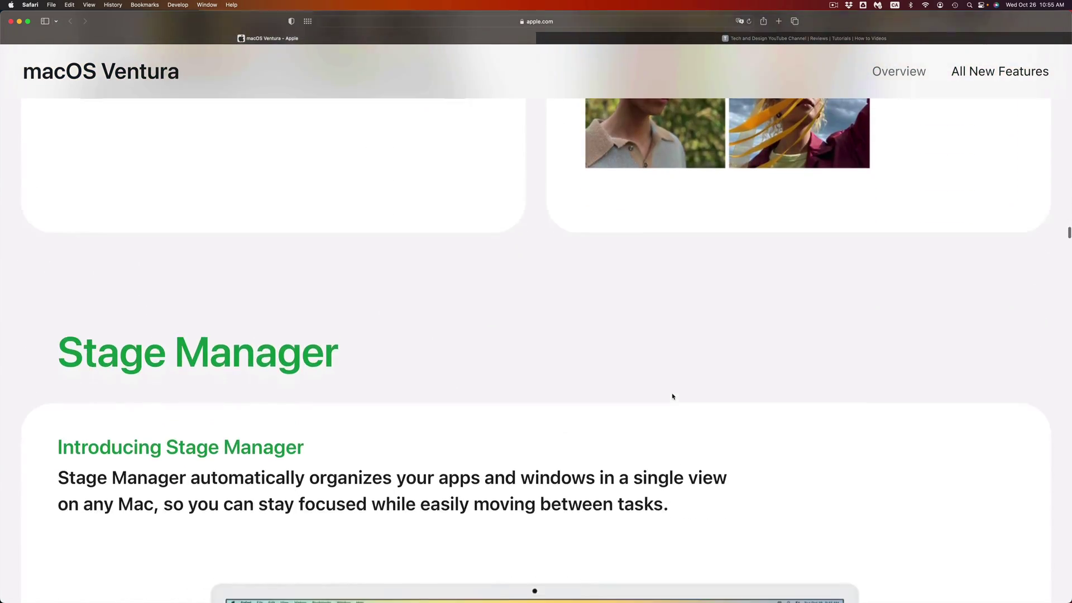
{"action": "scroll", "coordinate": [672, 397], "scroll_direction": "down", "scroll_amount": 5}
{"action": "scroll", "coordinate": [672, 396], "scroll_direction": "down", "scroll_amount": 5}
{"action": "scroll", "coordinate": [672, 395], "scroll_direction": "down", "scroll_amount": 5}
{"action": "scroll", "coordinate": [673, 397], "scroll_direction": "down", "scroll_amount": 5}
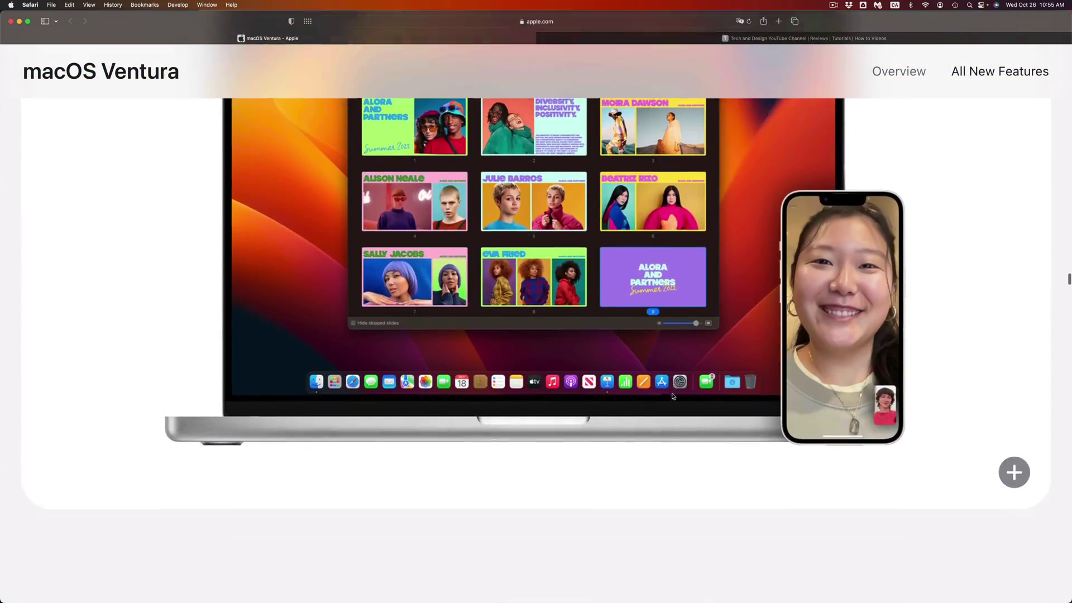
{"action": "scroll", "coordinate": [672, 396], "scroll_direction": "down", "scroll_amount": 5}
{"action": "scroll", "coordinate": [673, 396], "scroll_direction": "down", "scroll_amount": 5}
{"action": "scroll", "coordinate": [672, 396], "scroll_direction": "down", "scroll_amount": 5}
{"action": "scroll", "coordinate": [672, 396], "scroll_direction": "down", "scroll_amount": 5}
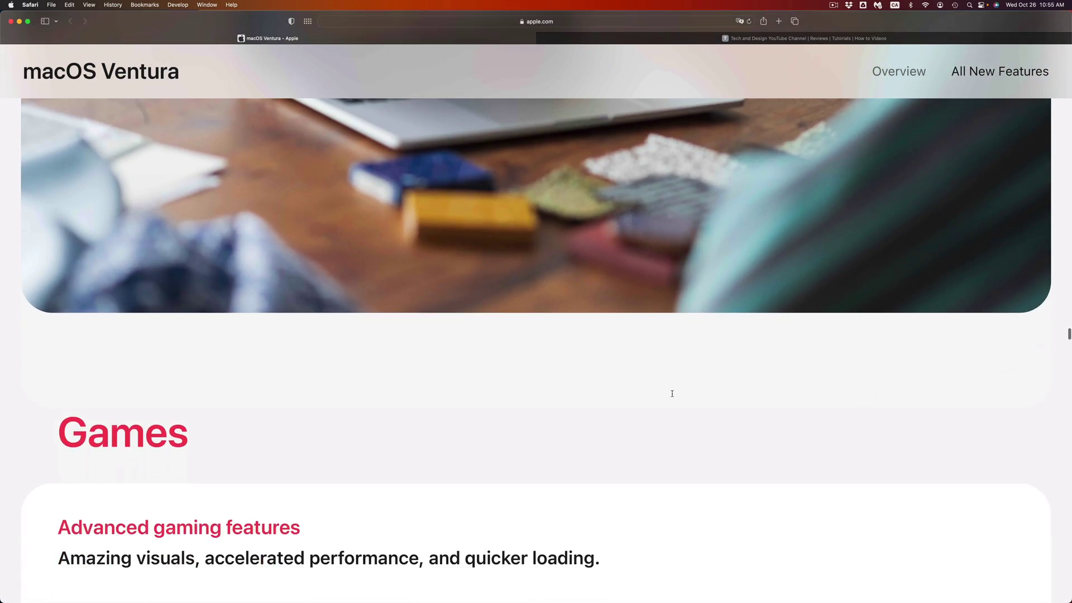
{"action": "scroll", "coordinate": [672, 396], "scroll_direction": "down", "scroll_amount": 5}
{"action": "scroll", "coordinate": [672, 396], "scroll_direction": "down", "scroll_amount": 5}
{"action": "scroll", "coordinate": [672, 396], "scroll_direction": "down", "scroll_amount": 5}
{"action": "scroll", "coordinate": [672, 395], "scroll_direction": "down", "scroll_amount": 5}
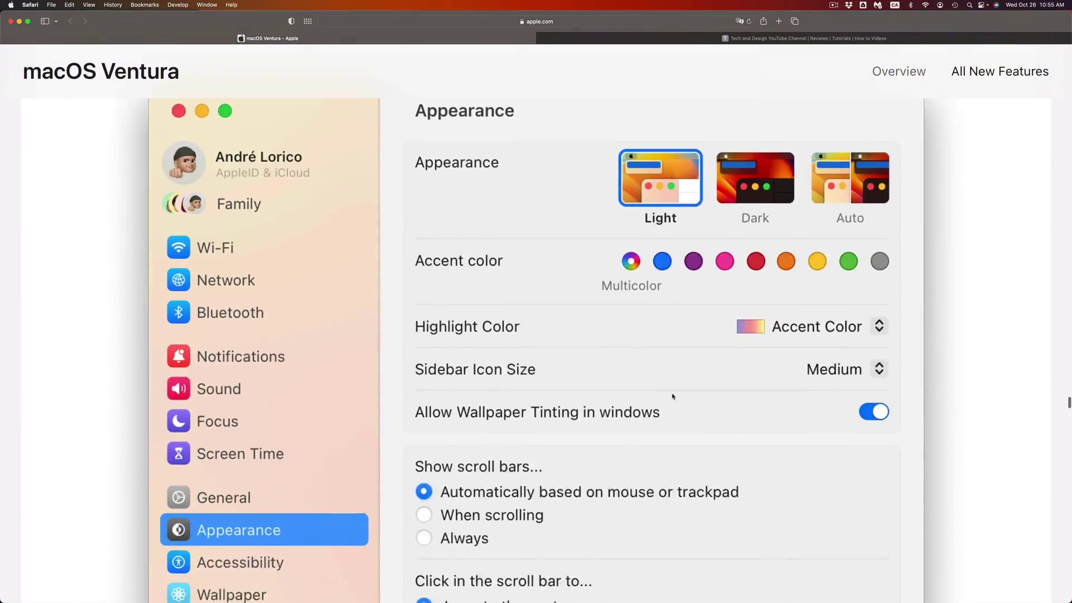
{"action": "scroll", "coordinate": [672, 396], "scroll_direction": "down", "scroll_amount": 5}
{"action": "scroll", "coordinate": [672, 396], "scroll_direction": "down", "scroll_amount": 5}
{"action": "scroll", "coordinate": [672, 396], "scroll_direction": "down", "scroll_amount": 1}
{"action": "scroll", "coordinate": [673, 396], "scroll_direction": "down", "scroll_amount": 1}
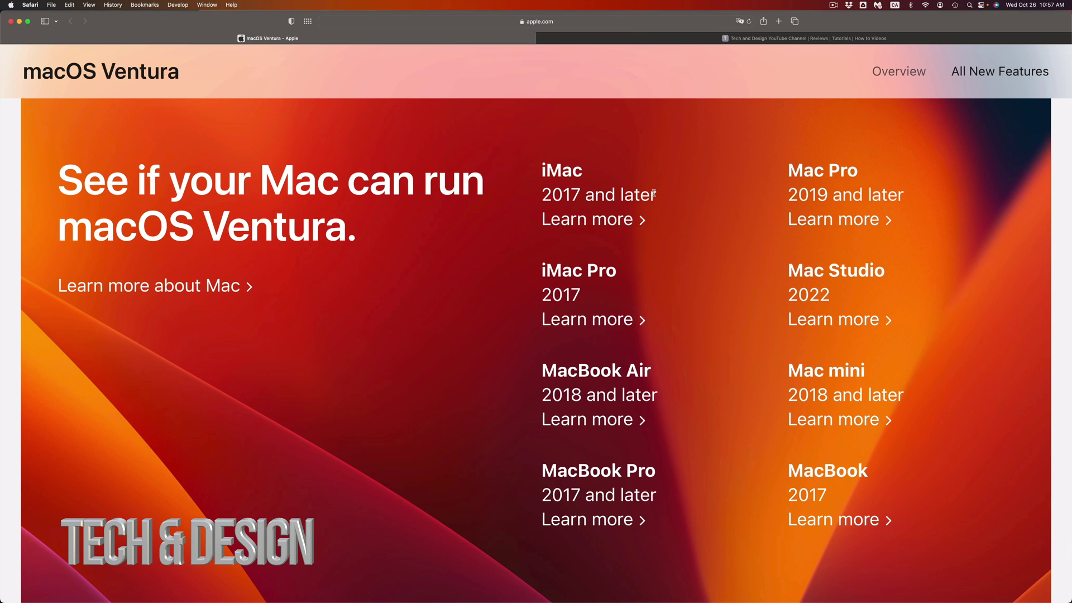
{"action": "scroll", "coordinate": [490, 303], "scroll_direction": "down", "scroll_amount": 1}
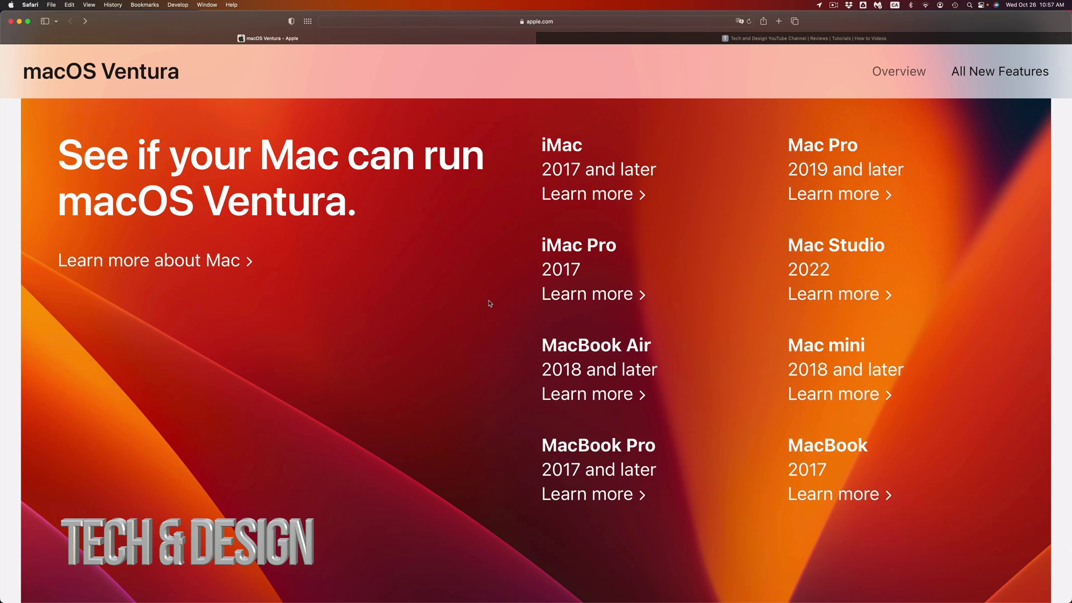
{"action": "scroll", "coordinate": [488, 303], "scroll_direction": "down", "scroll_amount": 1}
{"action": "scroll", "coordinate": [489, 303], "scroll_direction": "down", "scroll_amount": 3}
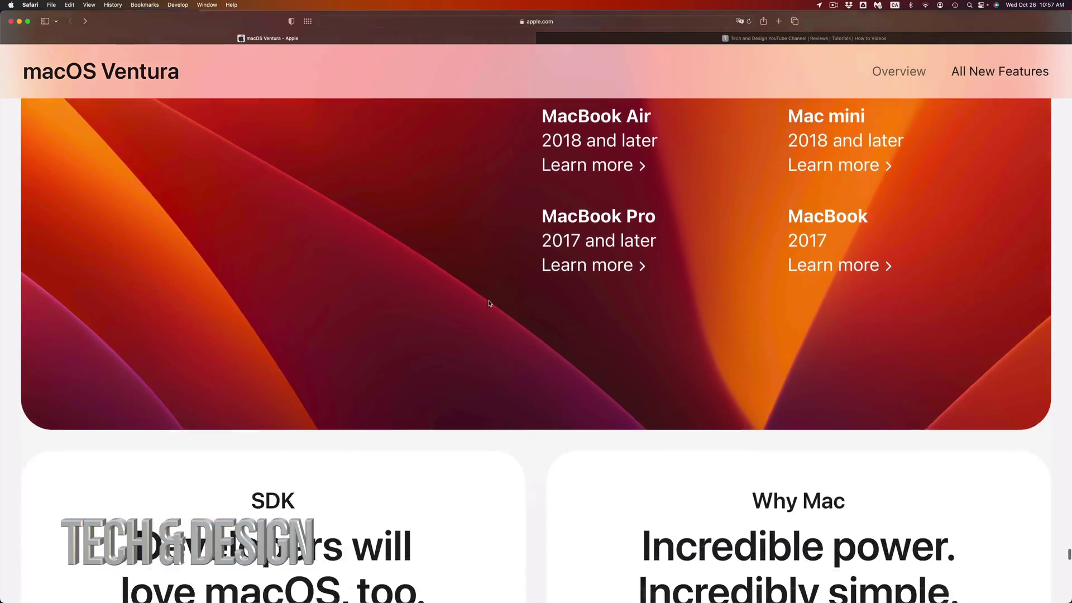
{"action": "scroll", "coordinate": [489, 303], "scroll_direction": "down", "scroll_amount": 1}
{"action": "scroll", "coordinate": [490, 303], "scroll_direction": "down", "scroll_amount": 3}
{"action": "scroll", "coordinate": [489, 304], "scroll_direction": "down", "scroll_amount": 2}
{"action": "scroll", "coordinate": [489, 303], "scroll_direction": "down", "scroll_amount": 5}
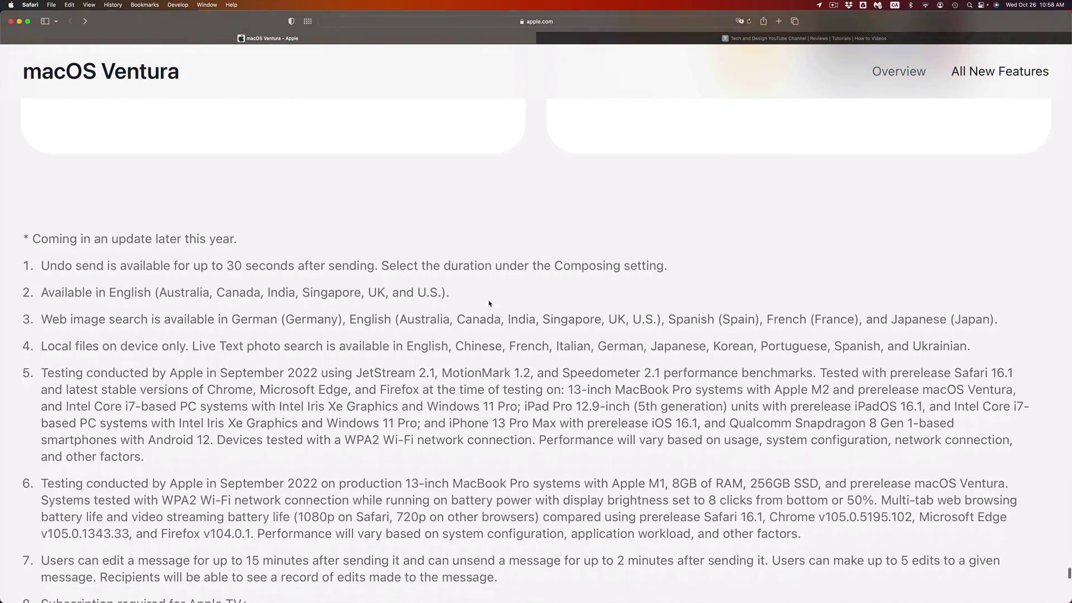
{"action": "scroll", "coordinate": [489, 304], "scroll_direction": "down", "scroll_amount": 5}
{"action": "scroll", "coordinate": [489, 303], "scroll_direction": "down", "scroll_amount": 3}
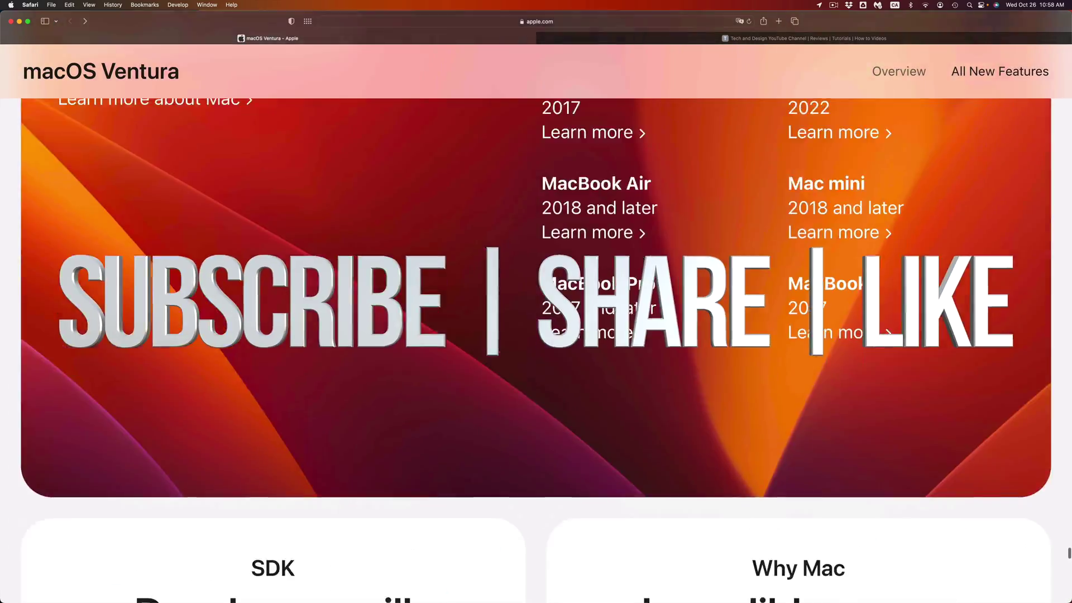